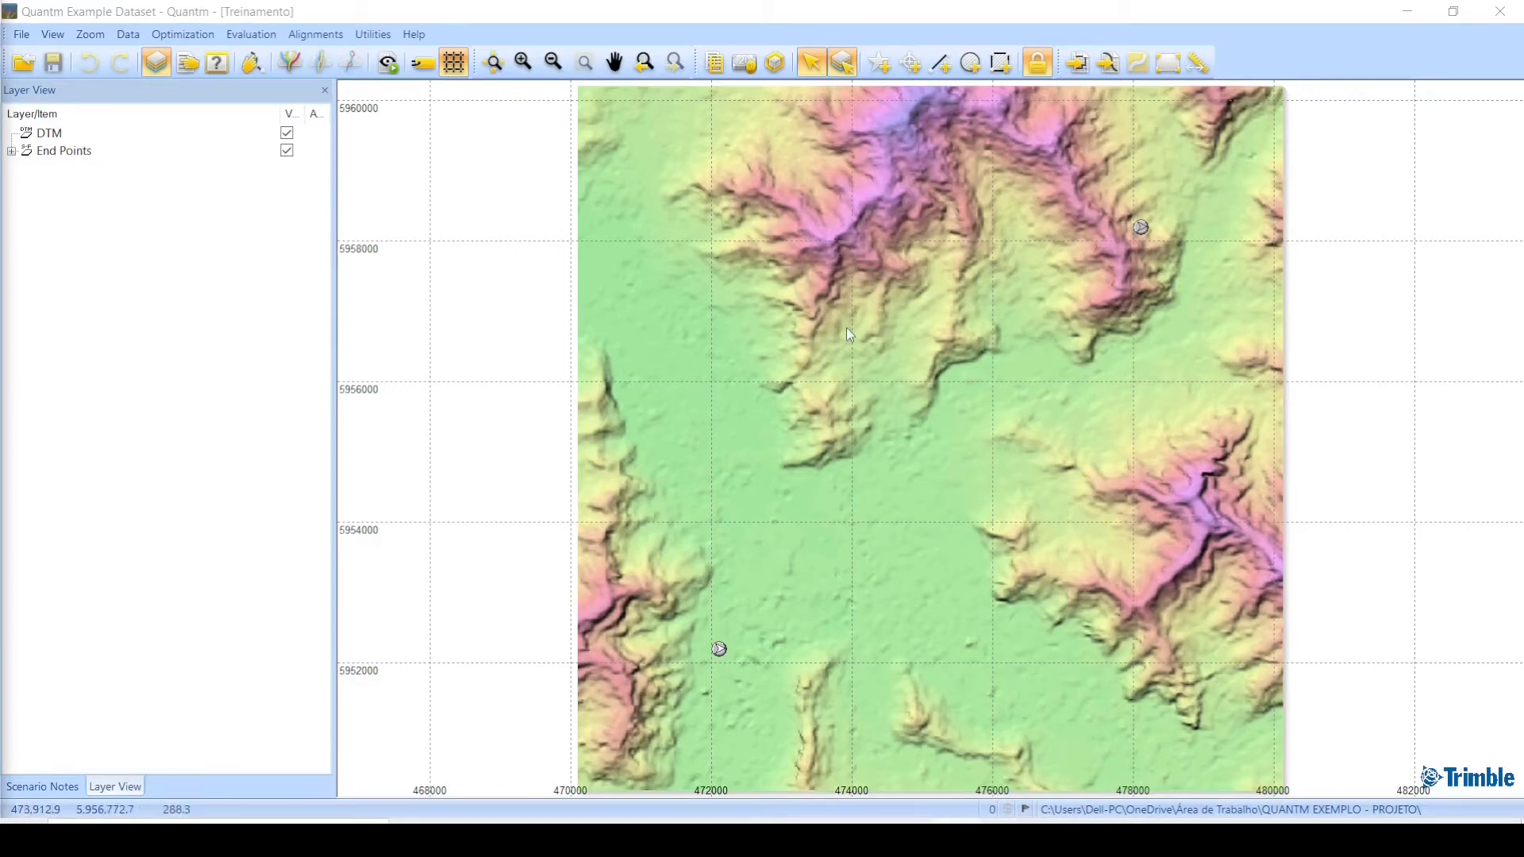
Start generating contours for the DTM layer and set the minor interval to 5 m.
{"action": "left_click", "coordinate": [51, 135]}
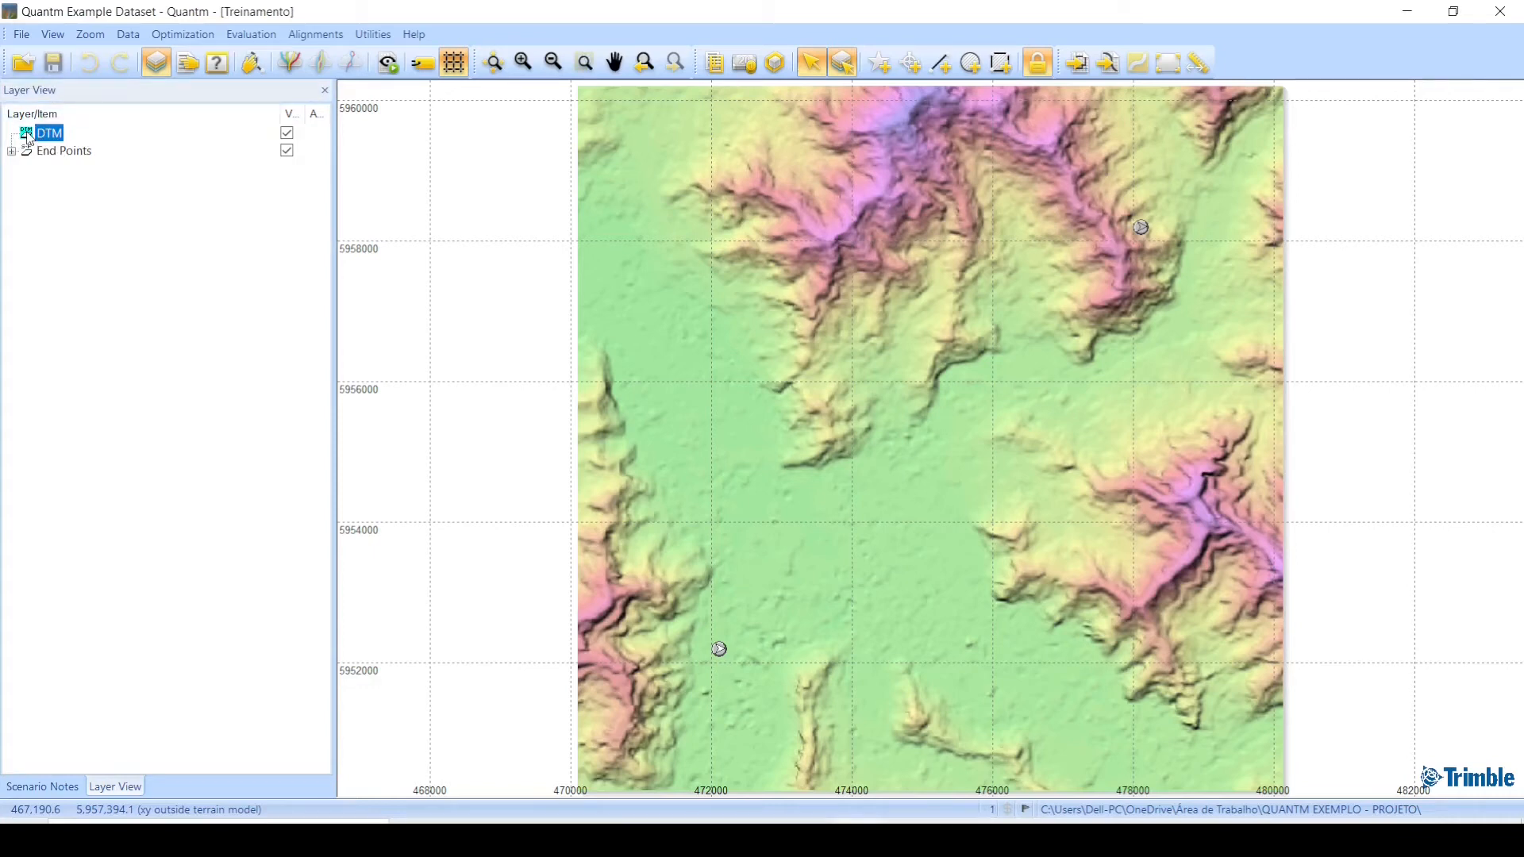
{"action": "right_click", "coordinate": [28, 136]}
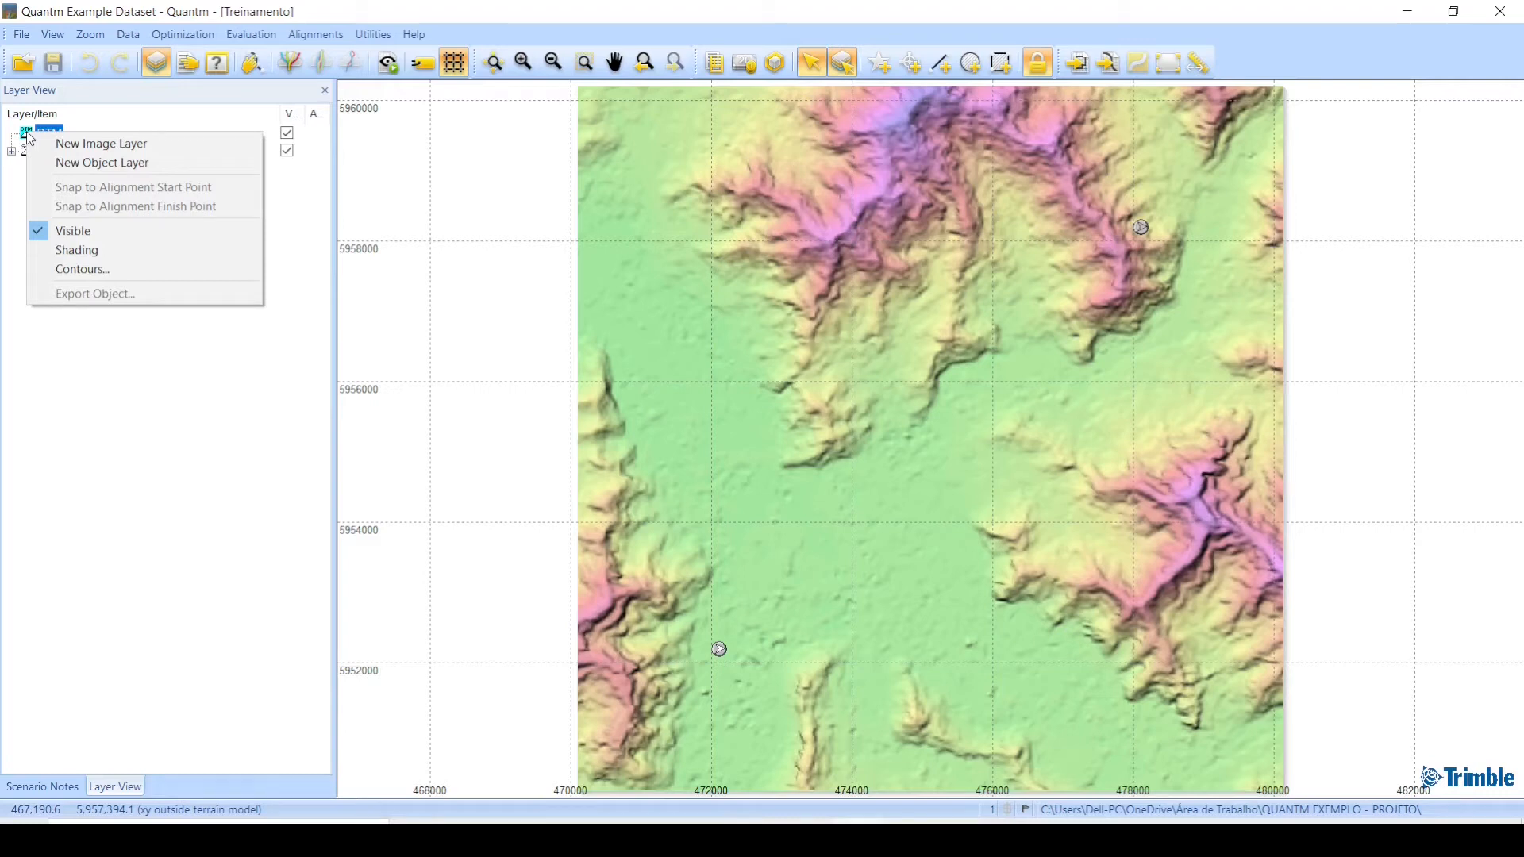
{"action": "left_click", "coordinate": [72, 271]}
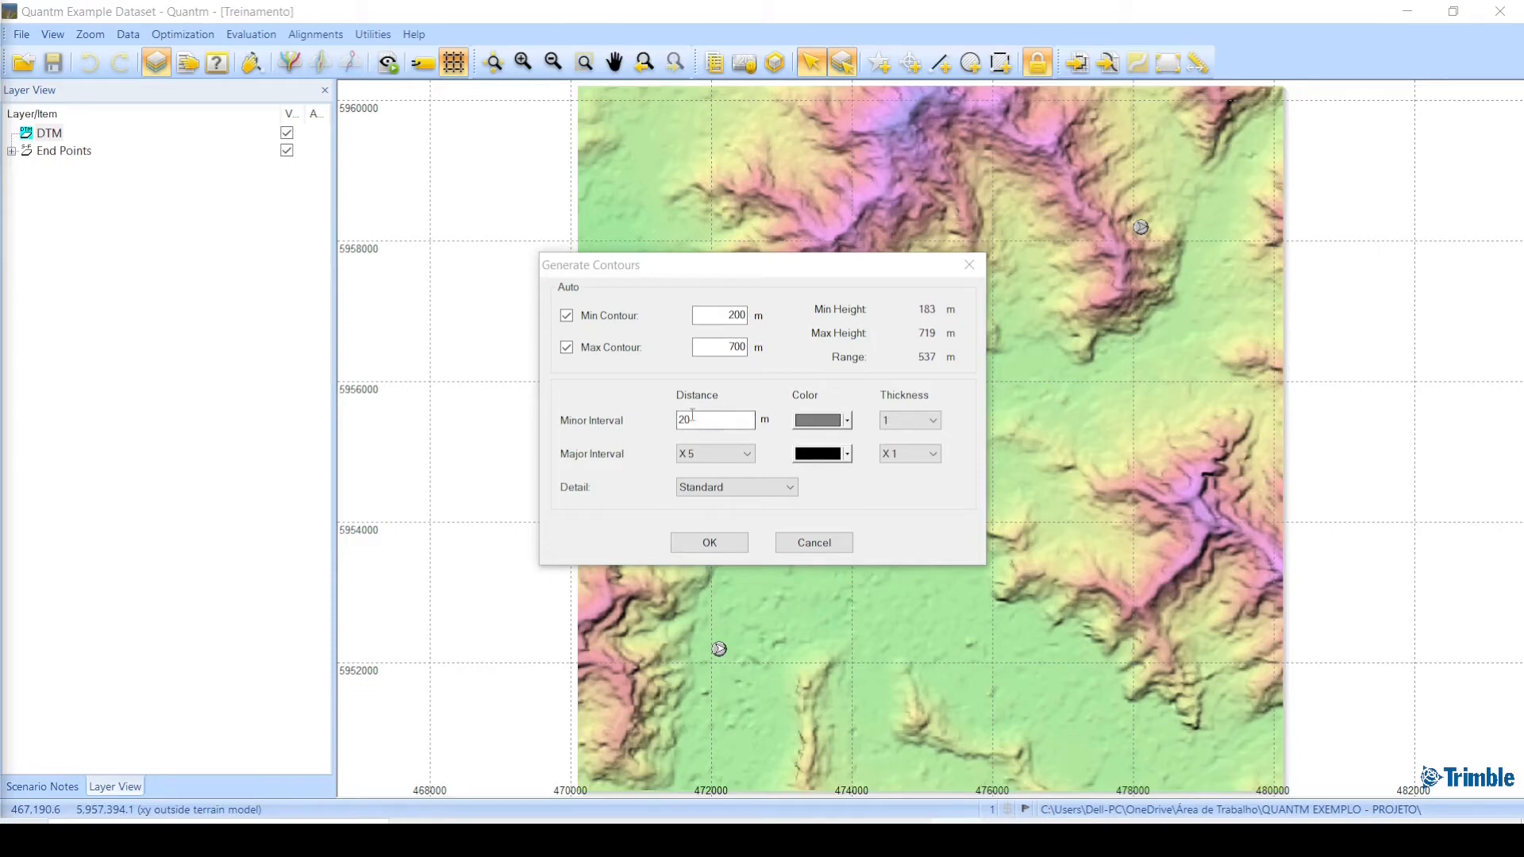
{"action": "left_click", "coordinate": [617, 429]}
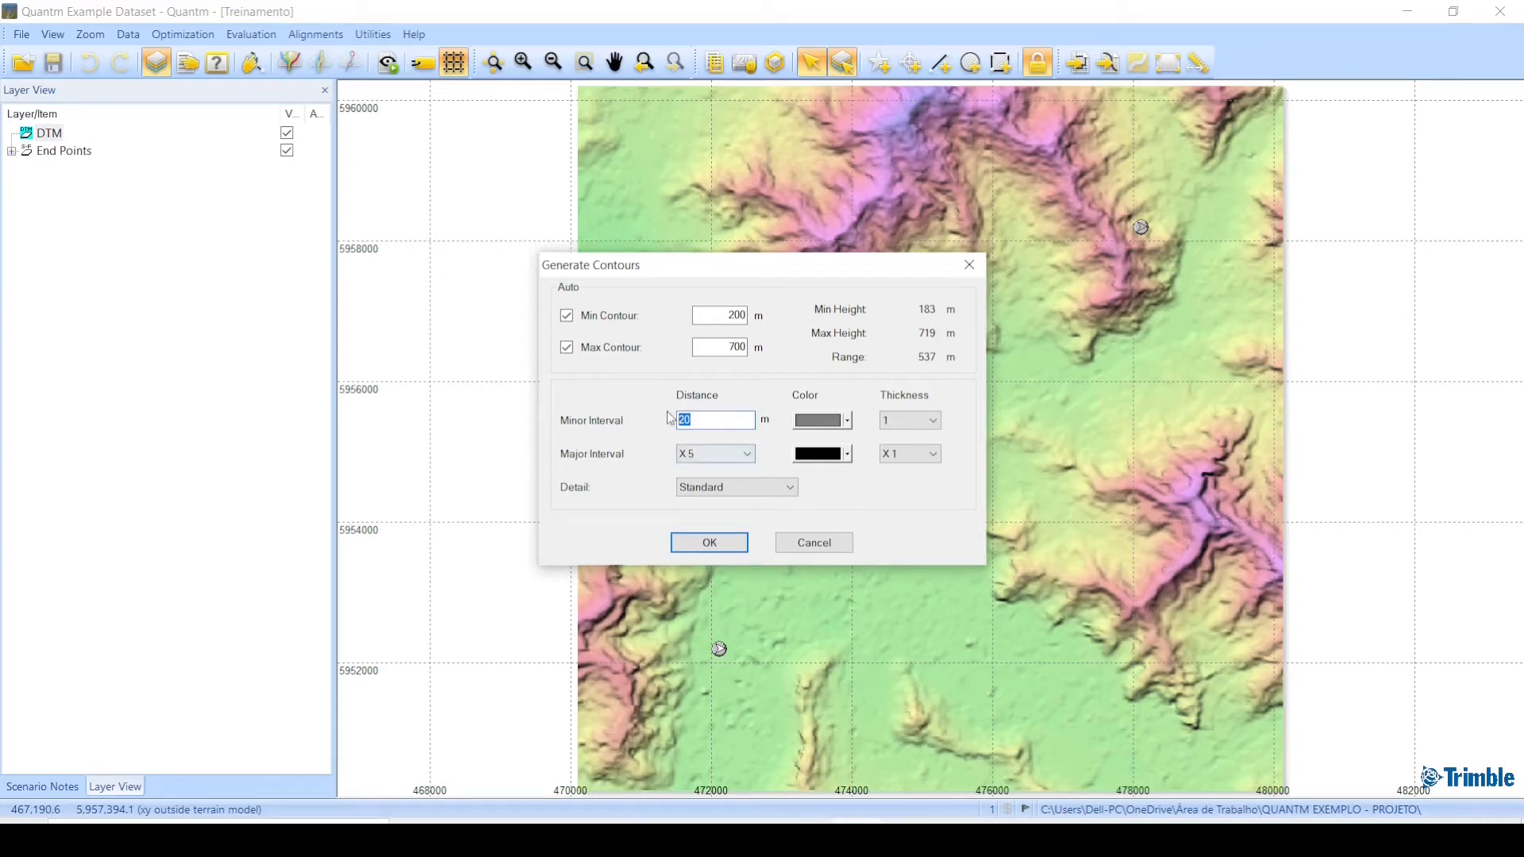
{"action": "double_click", "coordinate": [710, 316]}
{"action": "double_click", "coordinate": [744, 421]}
{"action": "type", "text": "1"}
{"action": "key", "text": "BackSpace"}
{"action": "type", "text": "5"}
{"action": "double_click", "coordinate": [681, 419]}
Set the major interval to X 5 in red with Standard detail, and generate the contours.
{"action": "left_click", "coordinate": [714, 455]}
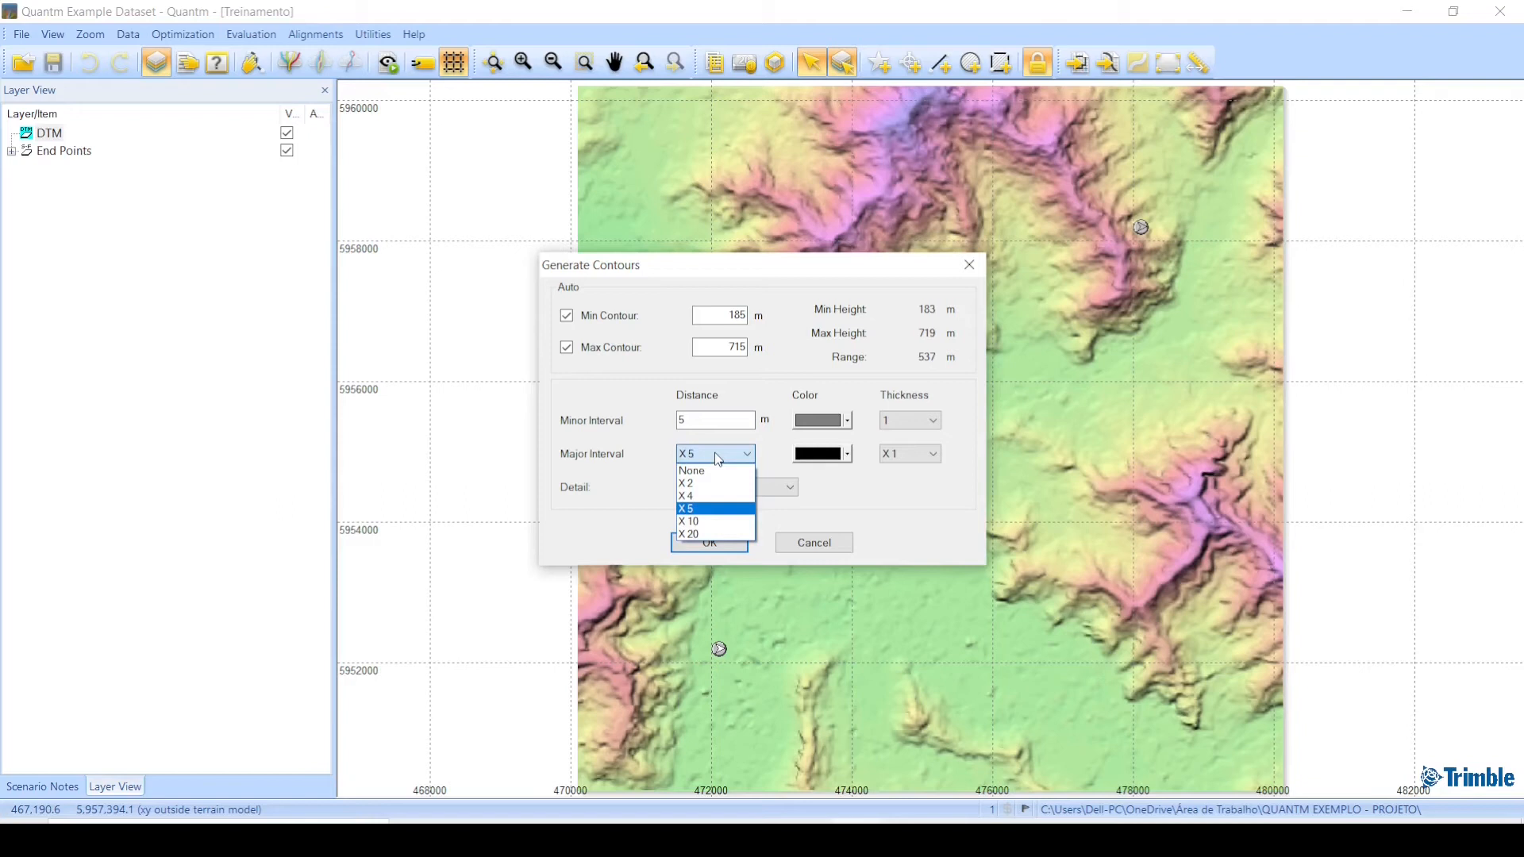
{"action": "left_click", "coordinate": [710, 509]}
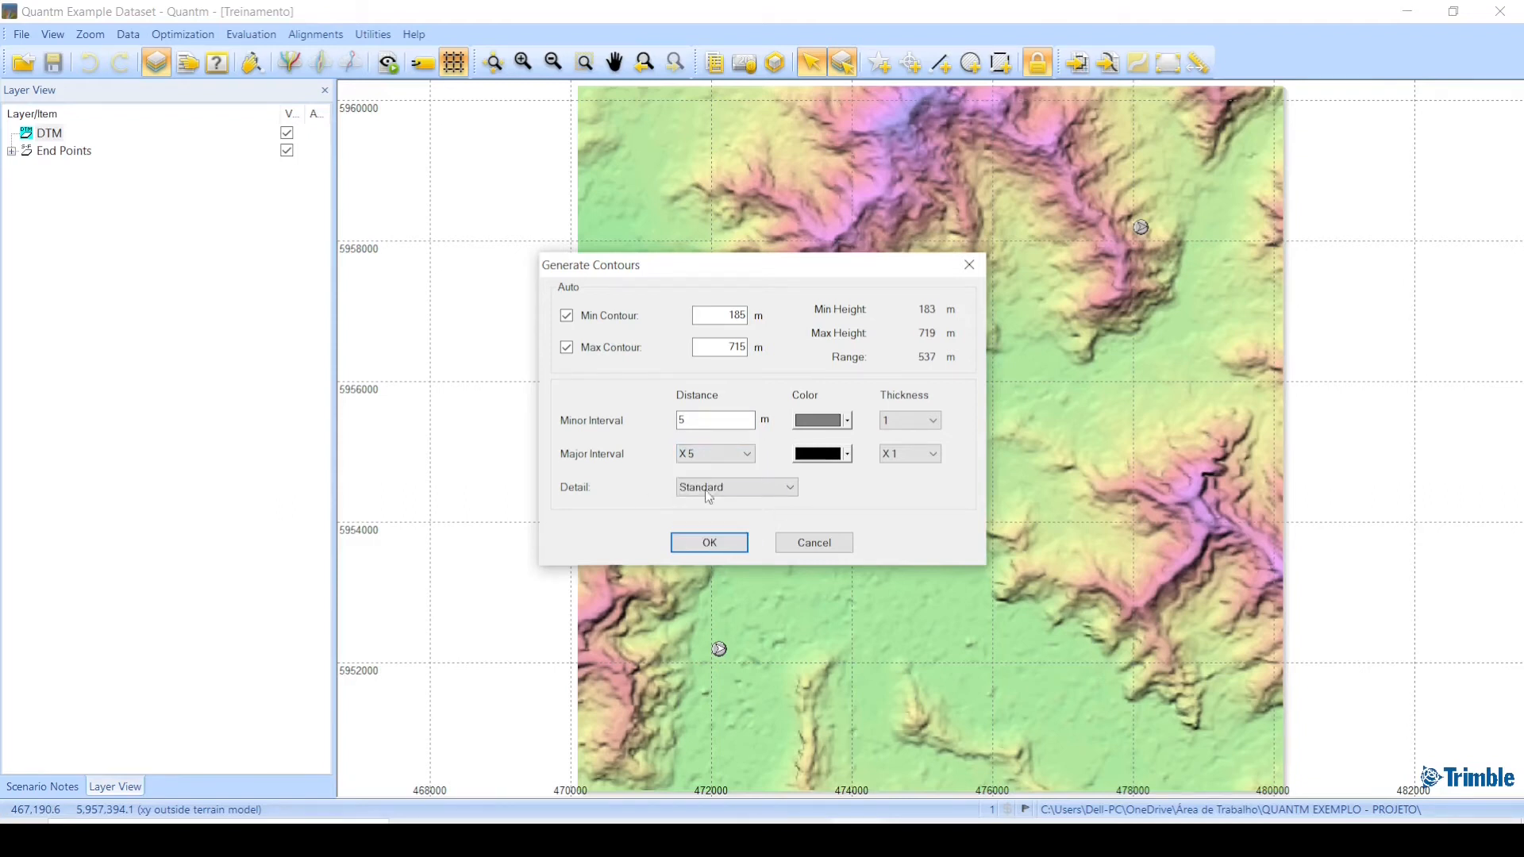
{"action": "left_click", "coordinate": [815, 457]}
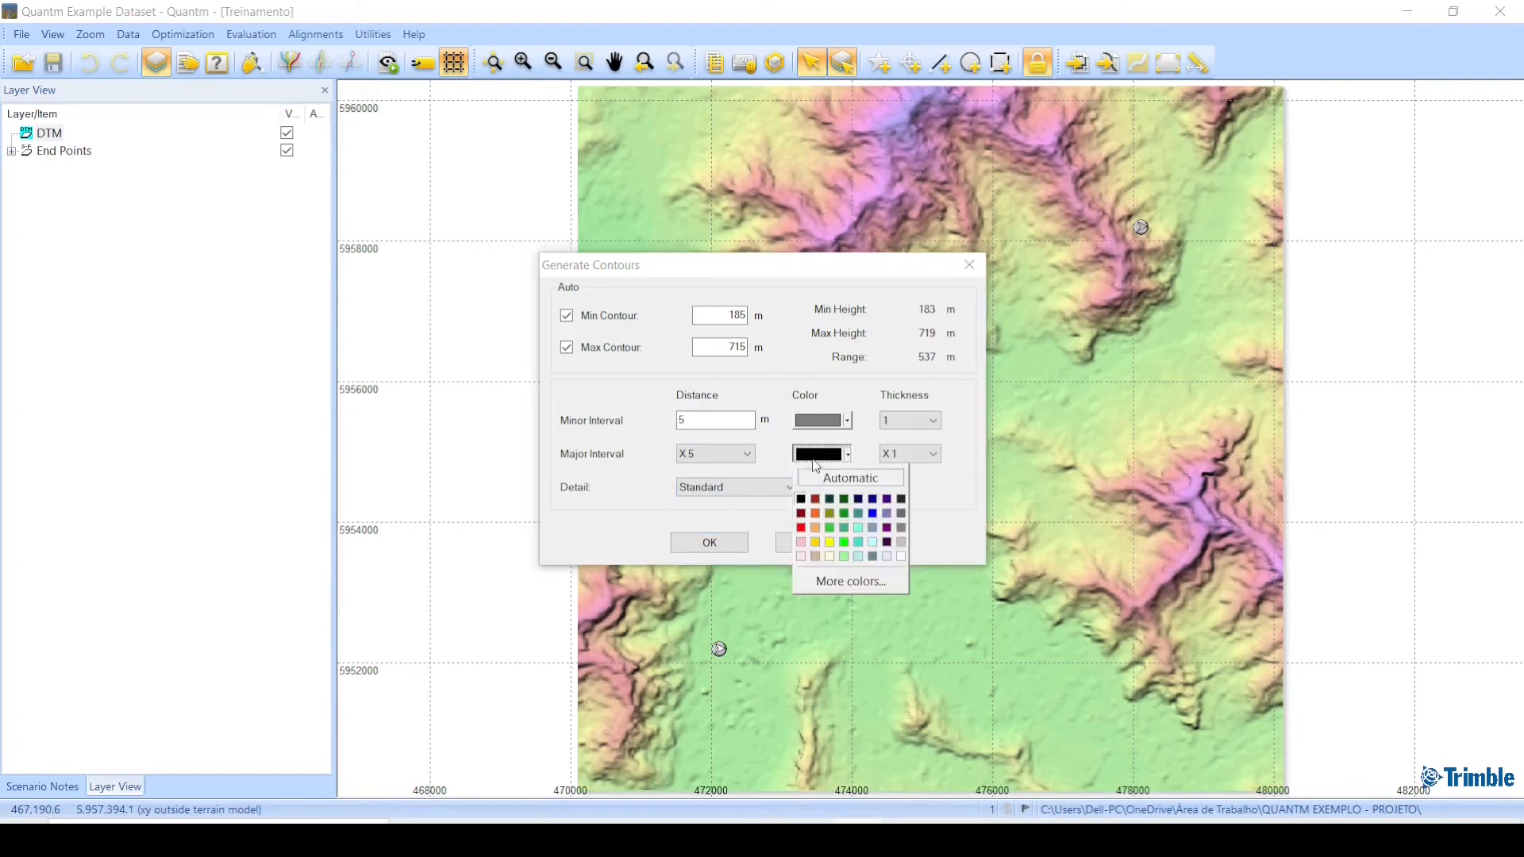
{"action": "left_click", "coordinate": [801, 528]}
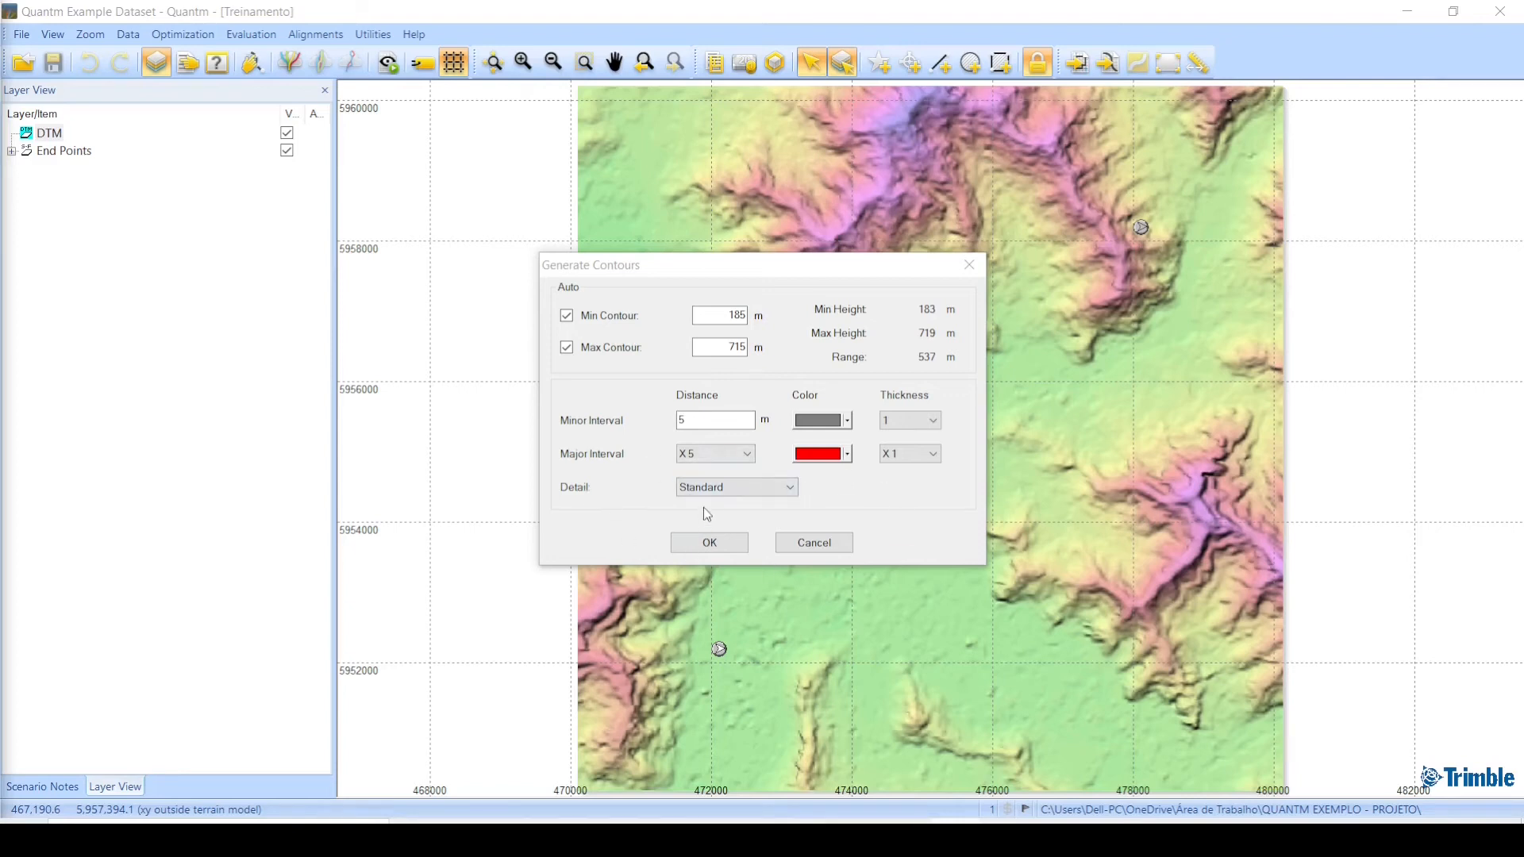
{"action": "left_click", "coordinate": [722, 490]}
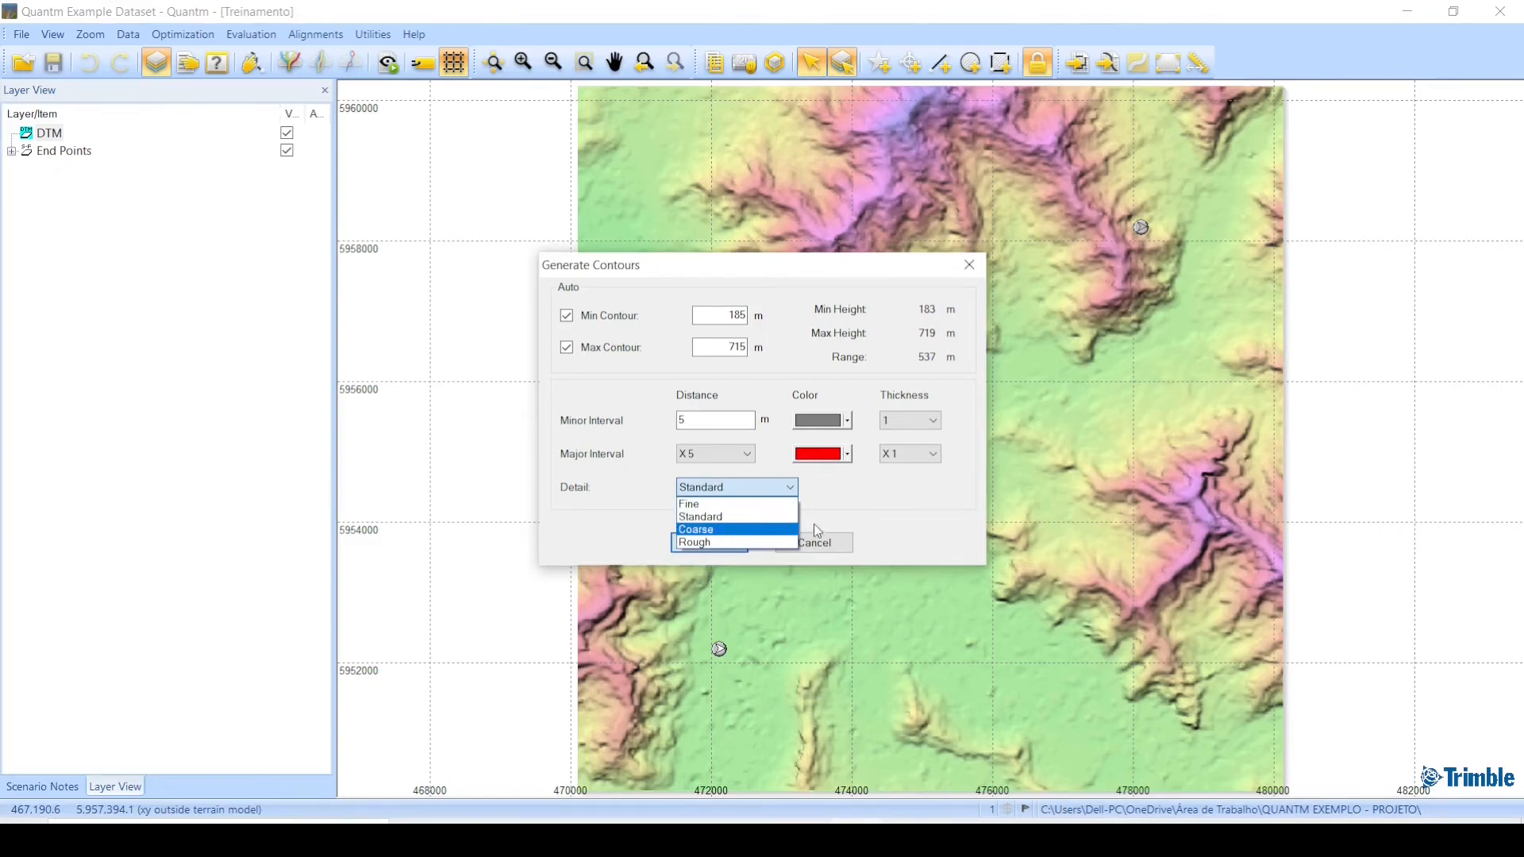
{"action": "left_click", "coordinate": [937, 503]}
{"action": "left_click", "coordinate": [707, 542]}
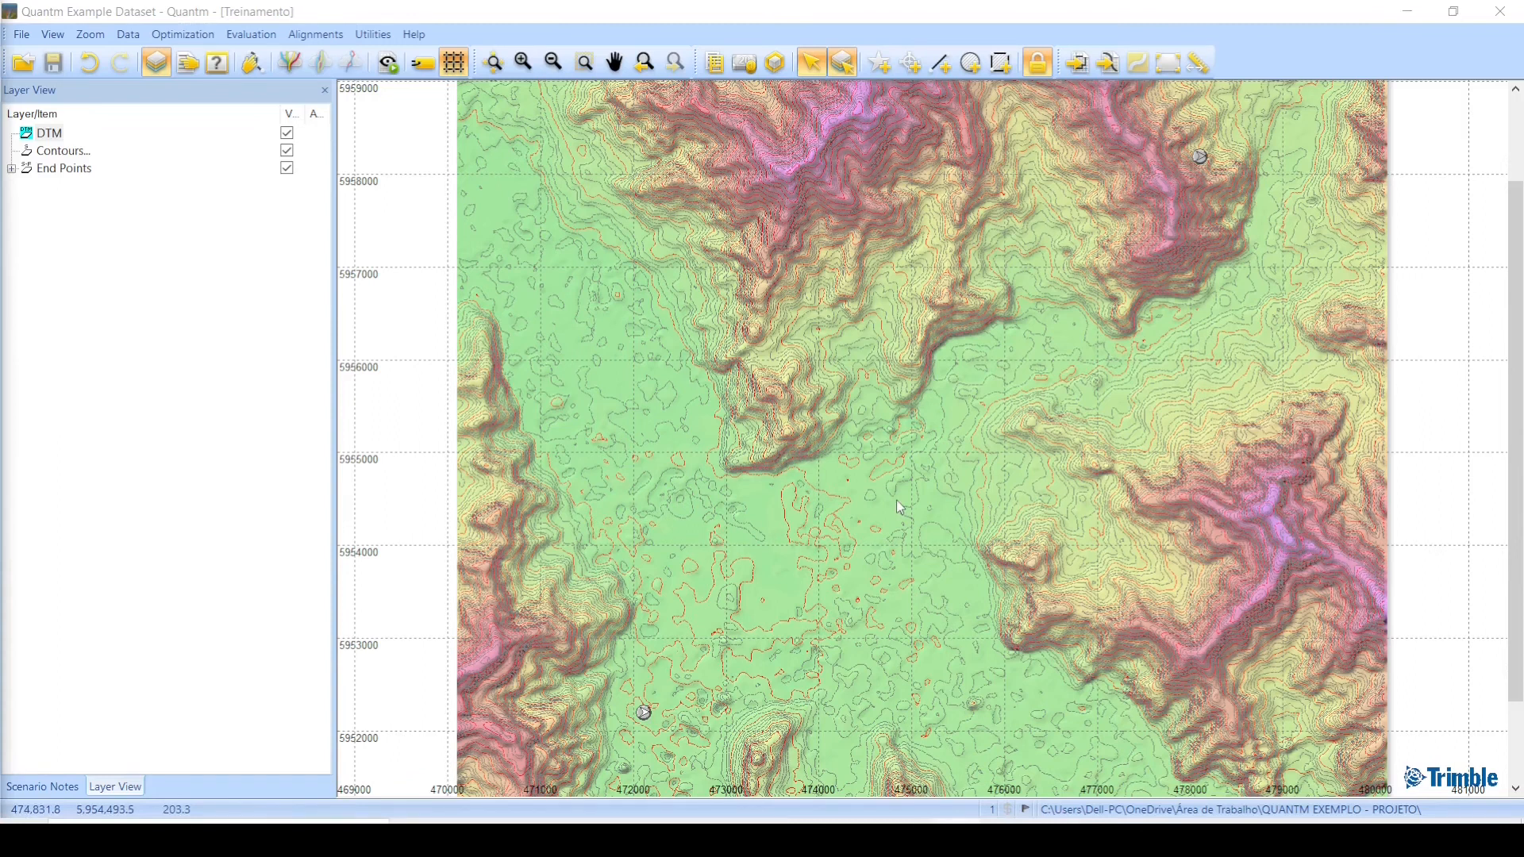
Delete the generated contours layer.
{"action": "left_click", "coordinate": [65, 152]}
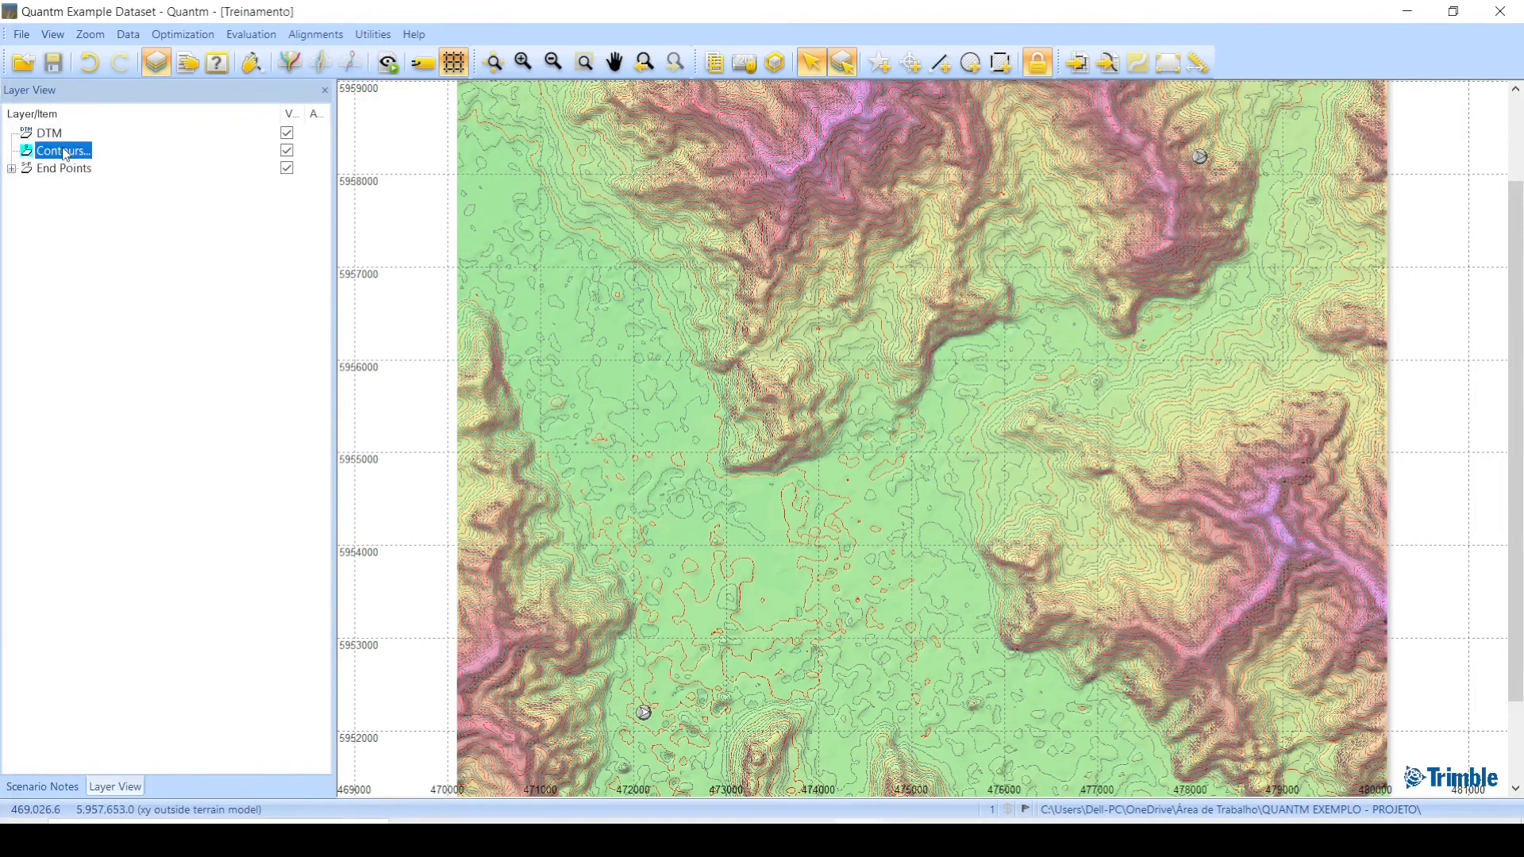
{"action": "right_click", "coordinate": [63, 148]}
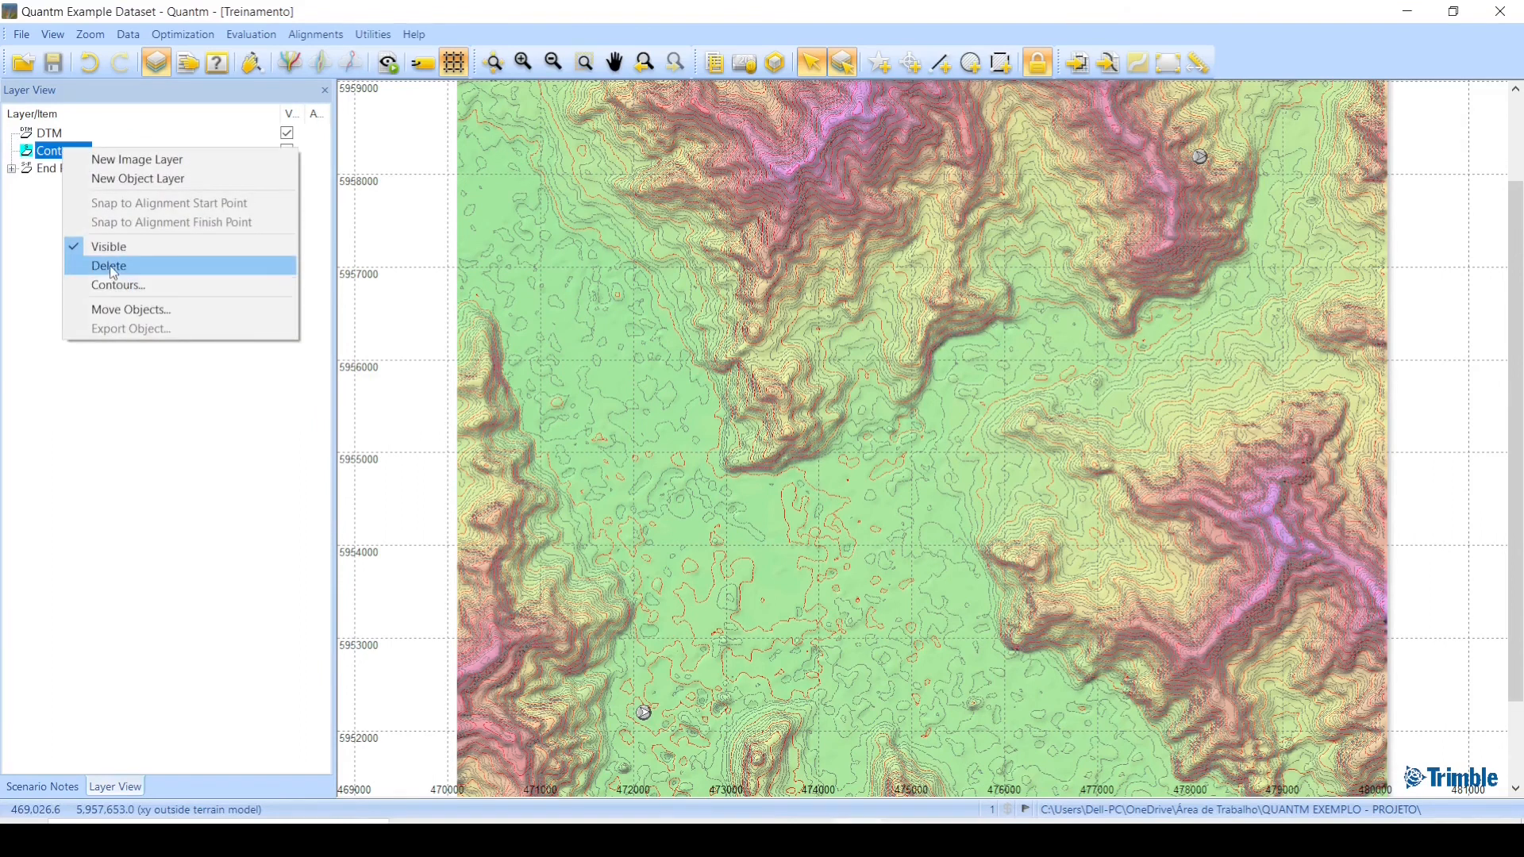
{"action": "left_click", "coordinate": [110, 268]}
Generate new contours for the DTM layer with a minor interval of 1 m.
{"action": "right_click", "coordinate": [40, 129]}
{"action": "left_click", "coordinate": [101, 267]}
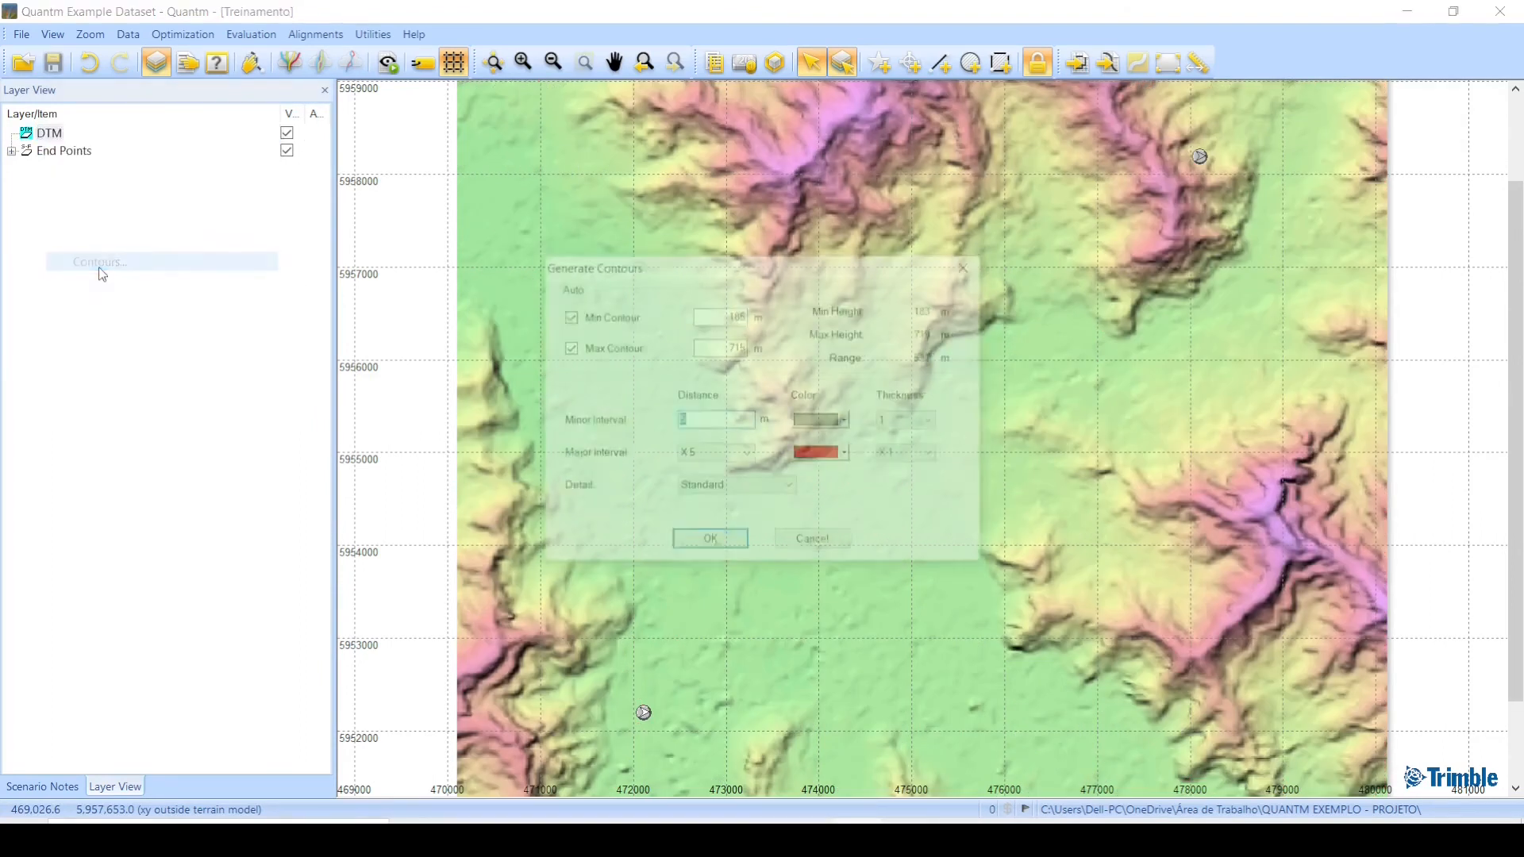
{"action": "left_click_drag", "start_coordinate": [702, 420], "coordinate": [559, 414]}
{"action": "type", "text": "1"}
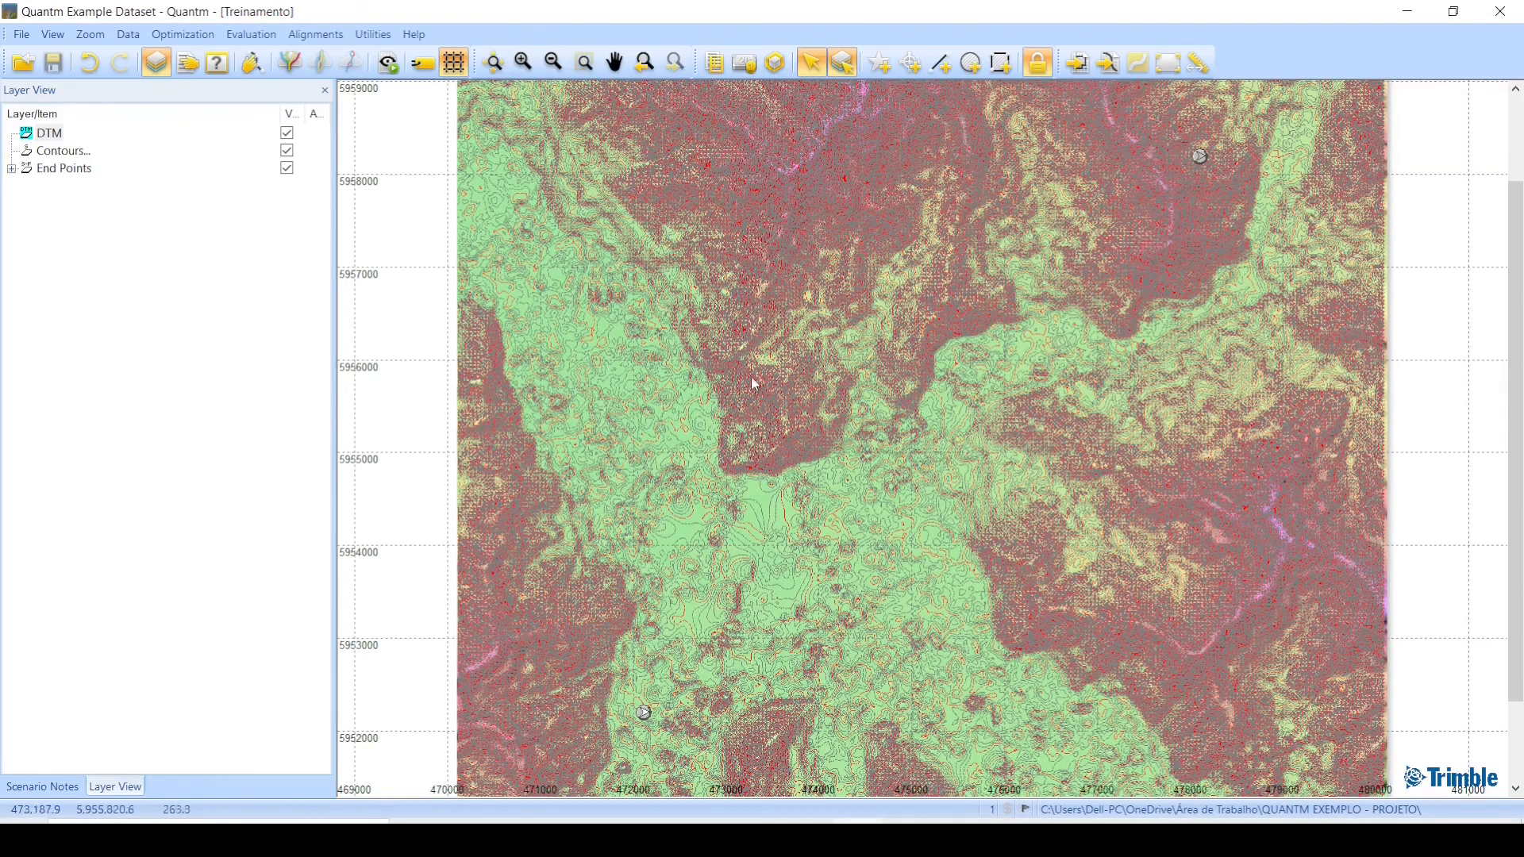
{"action": "scroll", "coordinate": [807, 381], "scroll_direction": "up", "scroll_amount": 1}
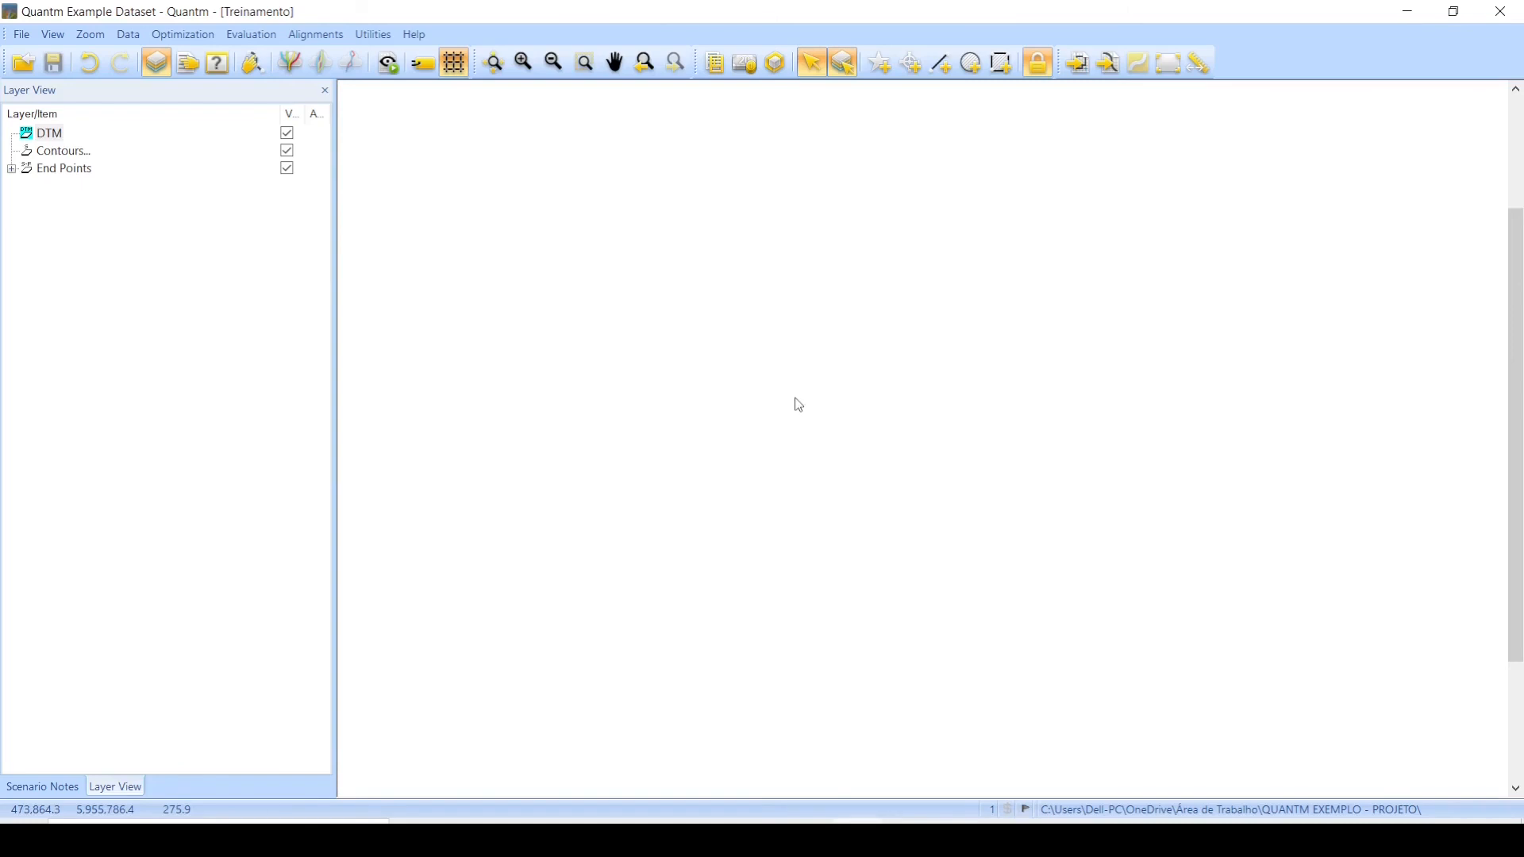
{"action": "scroll", "coordinate": [800, 405], "scroll_direction": "up", "scroll_amount": 1}
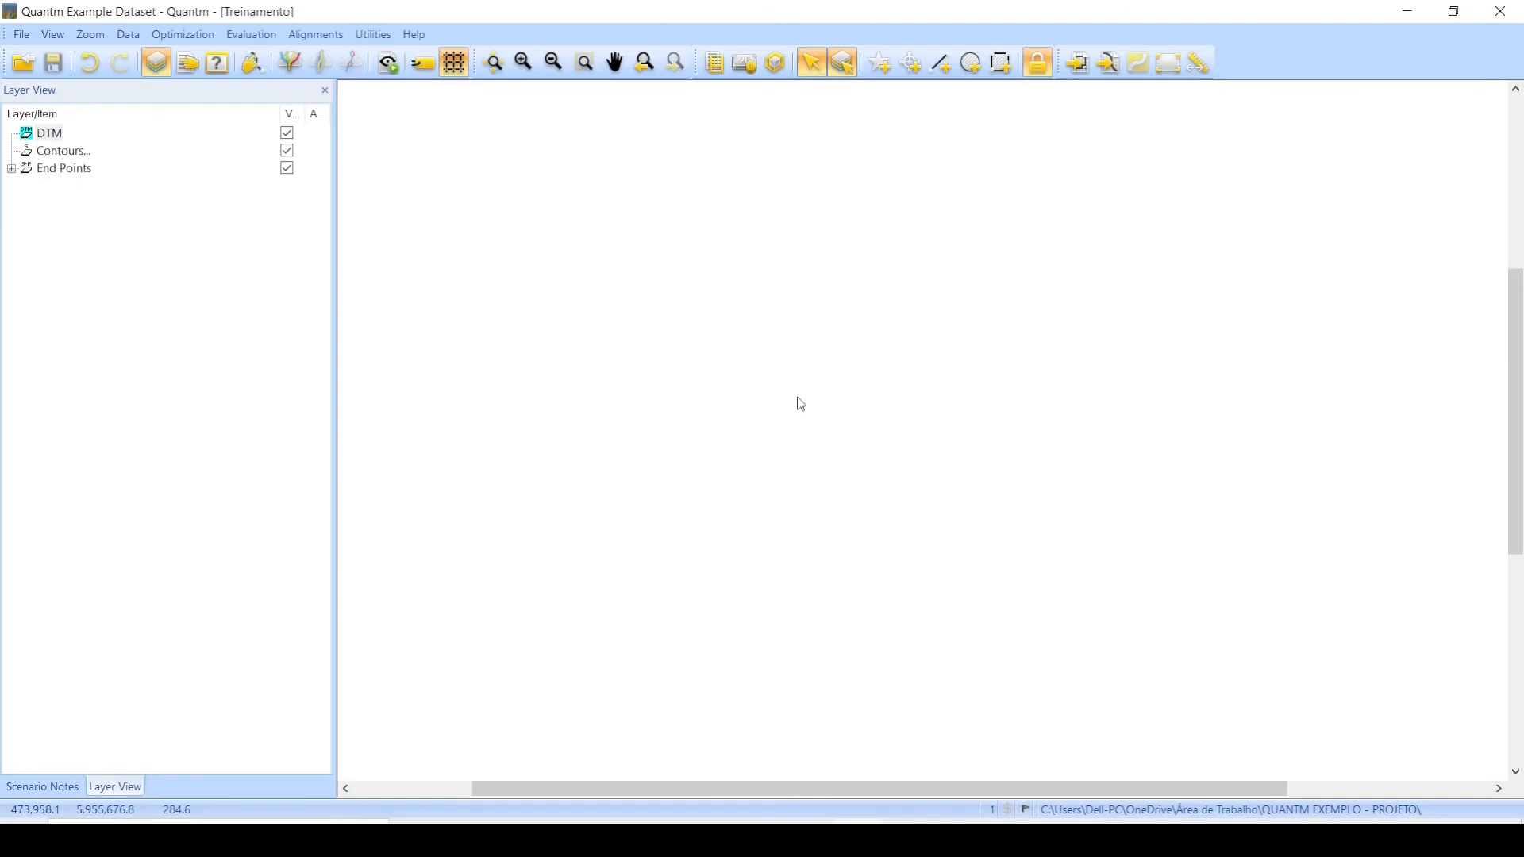
{"action": "scroll", "coordinate": [801, 405], "scroll_direction": "down", "scroll_amount": 1}
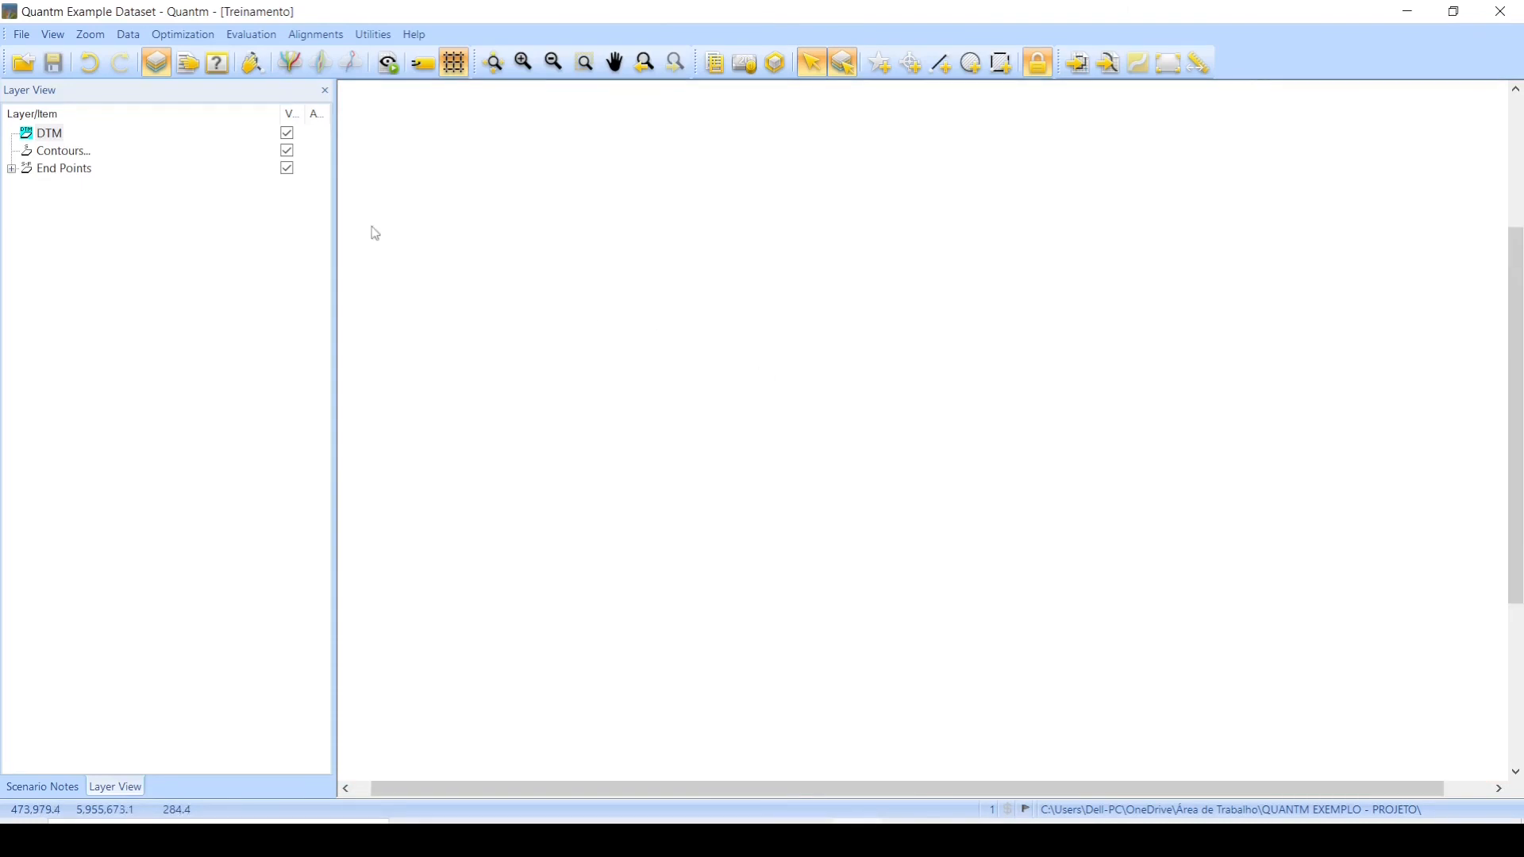
Replace the dense 1 m contours with contours at the previous 5 m minor interval.
{"action": "left_click", "coordinate": [41, 154]}
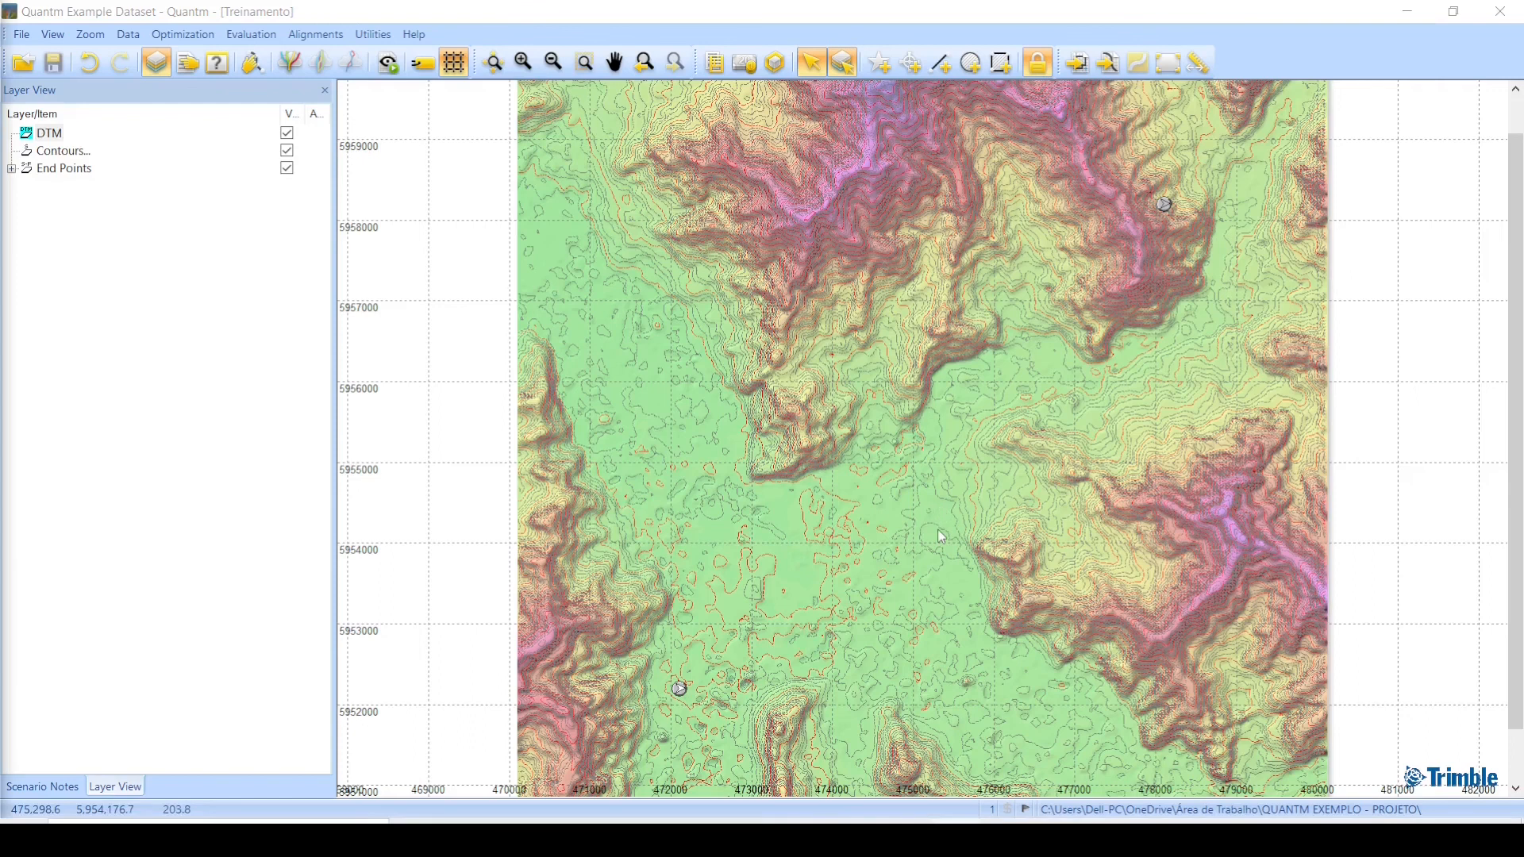
{"action": "scroll", "coordinate": [937, 533], "scroll_direction": "up", "scroll_amount": 1}
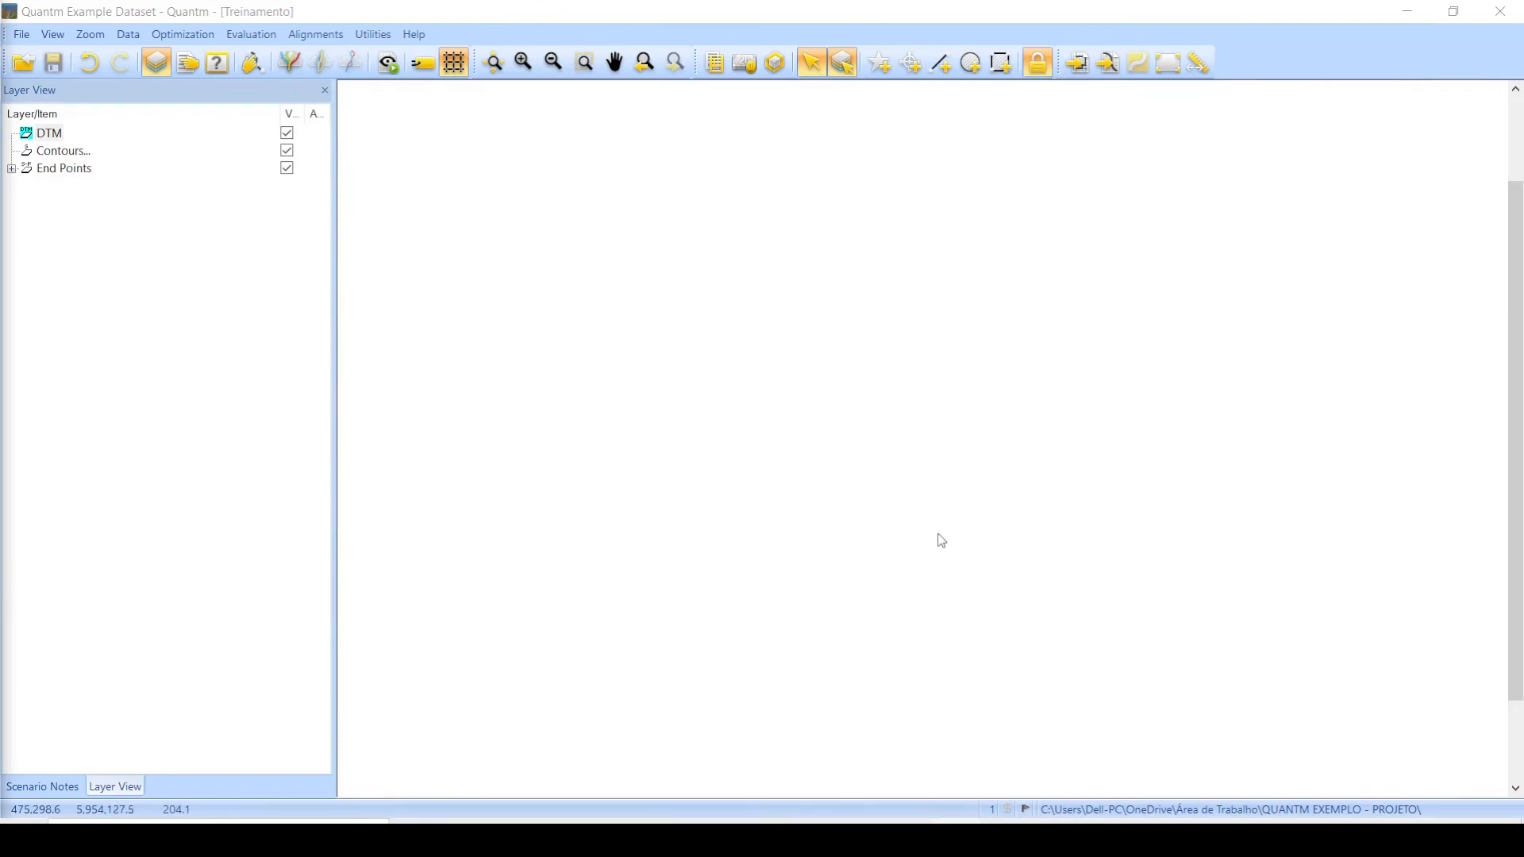
{"action": "scroll", "coordinate": [943, 541], "scroll_direction": "up", "scroll_amount": 1}
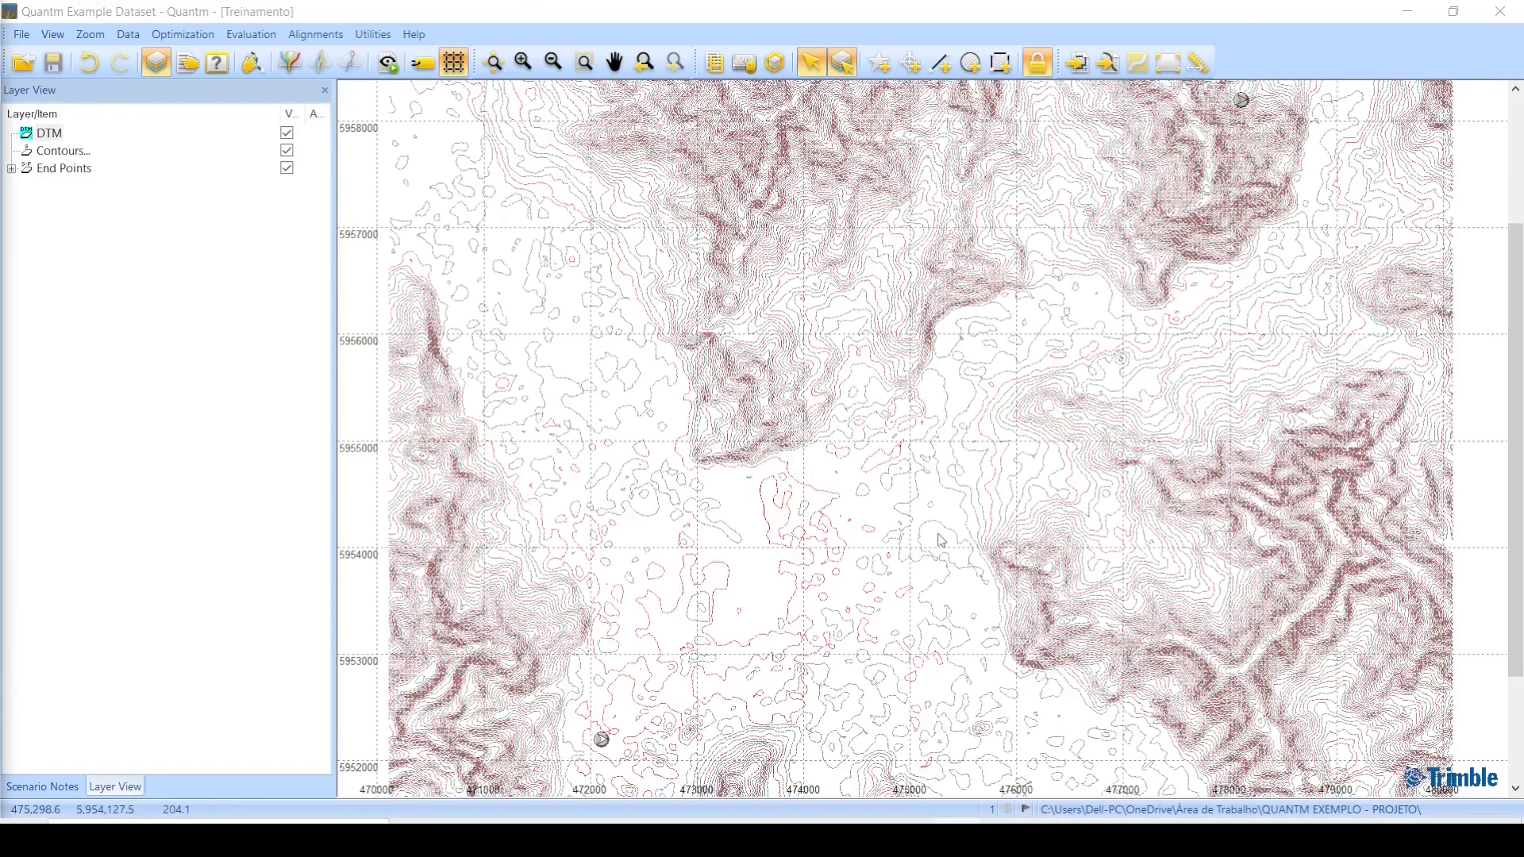